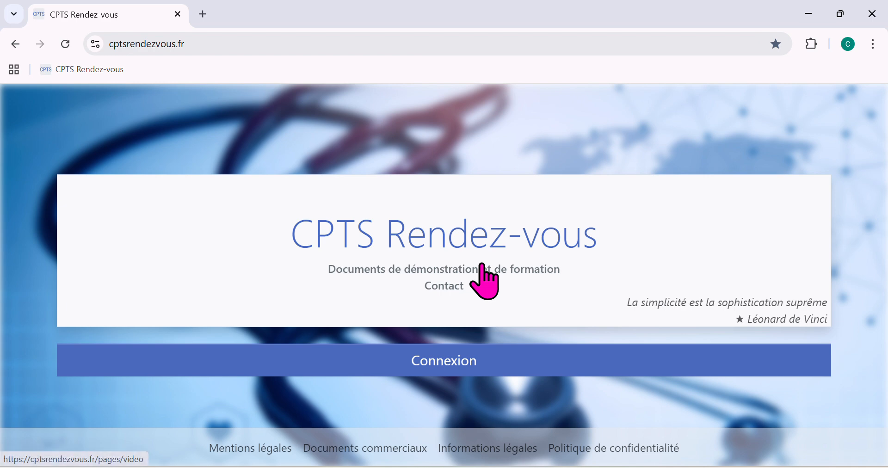
Step: Use the Connexion button on the home page to reach the Identifiant / Mot de passe login form
left_click(497, 379)
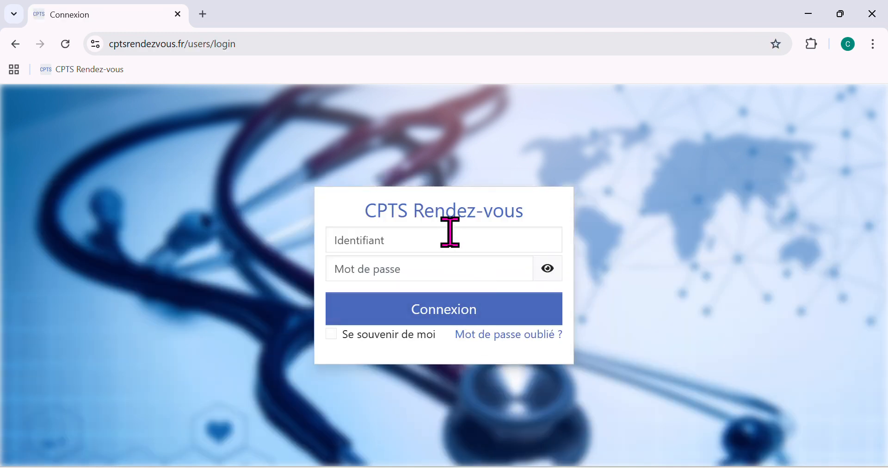
Step: Sign in with the account e-mail as Identifiant and the account password
left_click(452, 237)
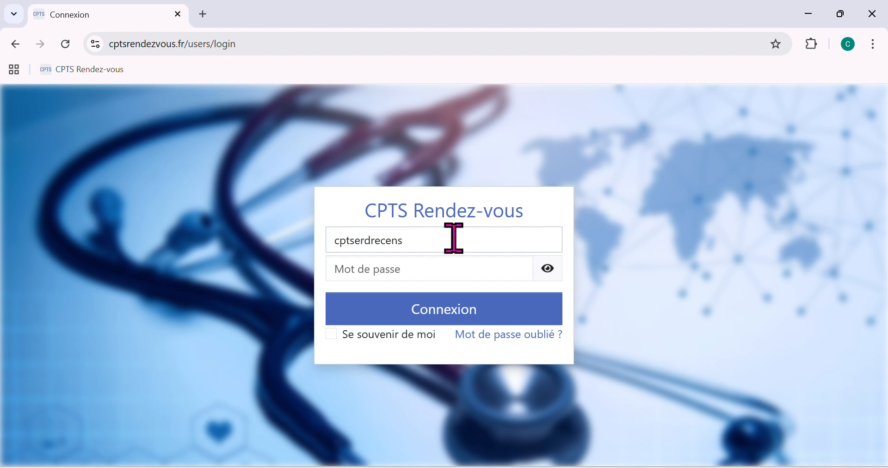
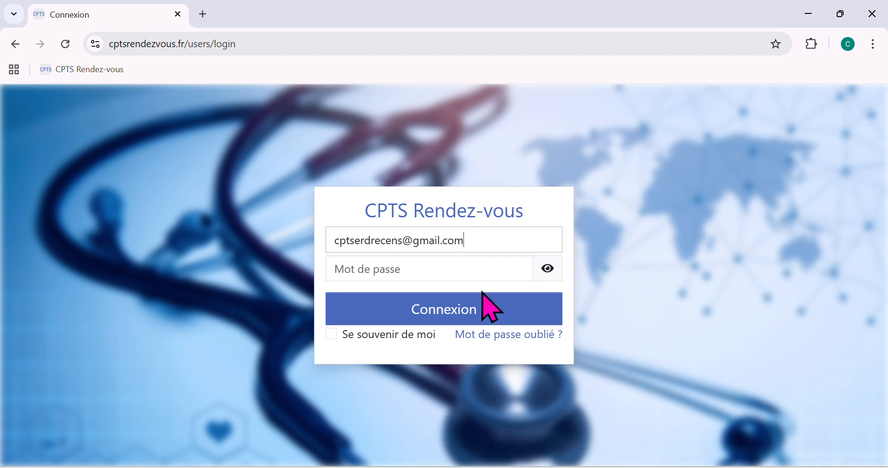
left_click(462, 269)
type("••")
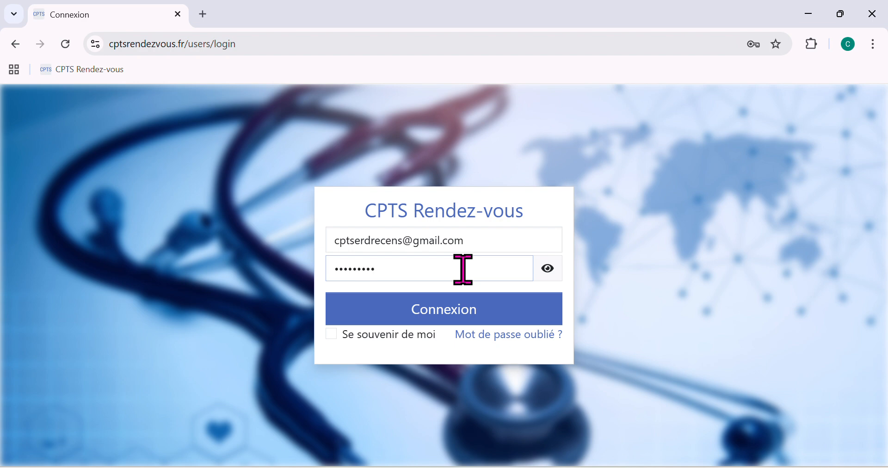
key("Return")
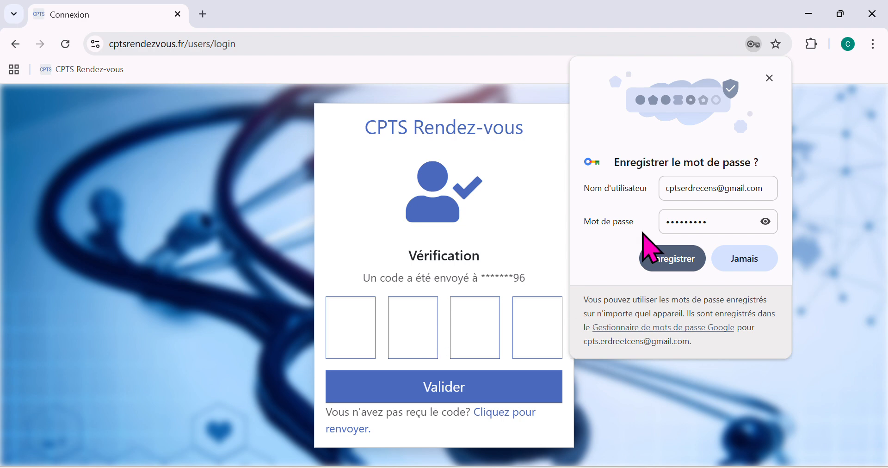
Step: Dismiss the save-password bubble and submit the emailed verification code with Valider
left_click(771, 78)
left_click(361, 326)
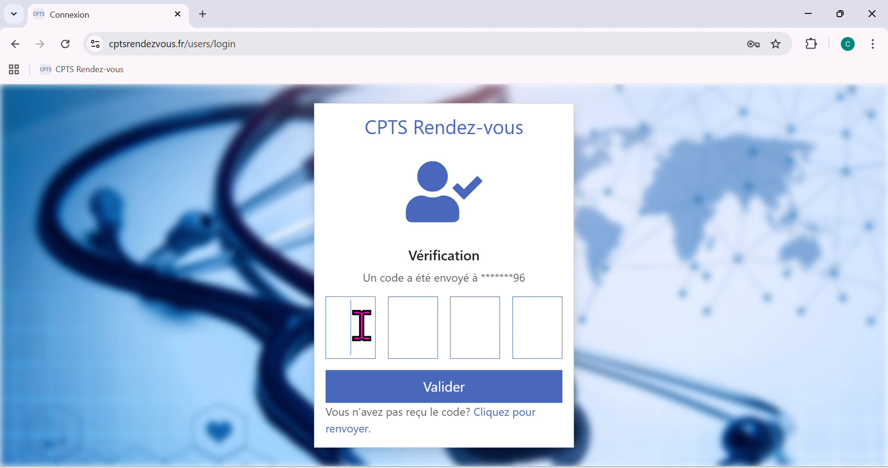
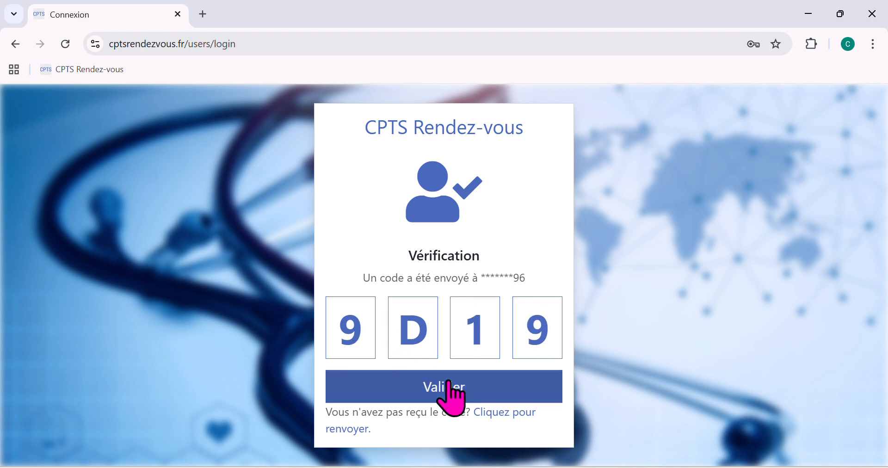
left_click(451, 388)
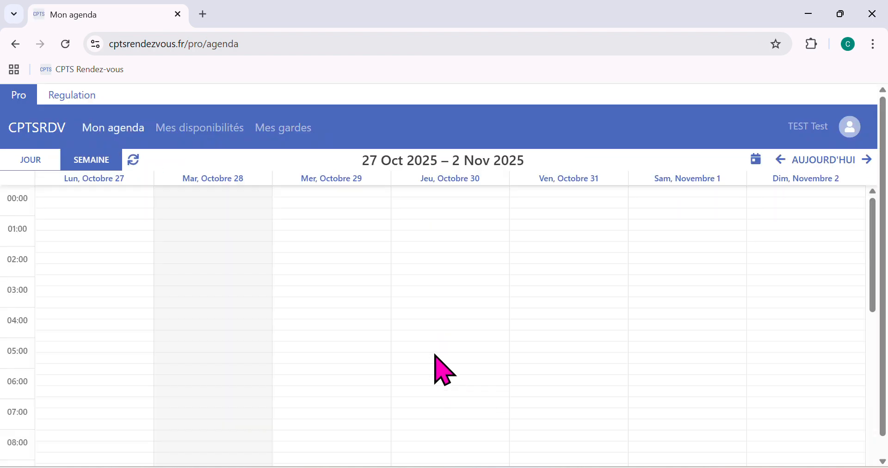
Step: Scroll through the Mon agenda week, then switch to Mes disponibilités
scroll(430, 348, "down", 1)
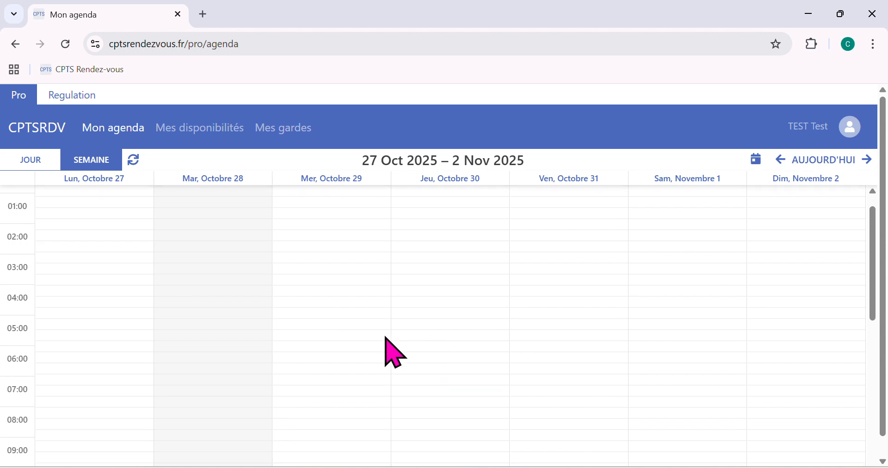
scroll(269, 307, "down", 2)
scroll(268, 305, "down", 3)
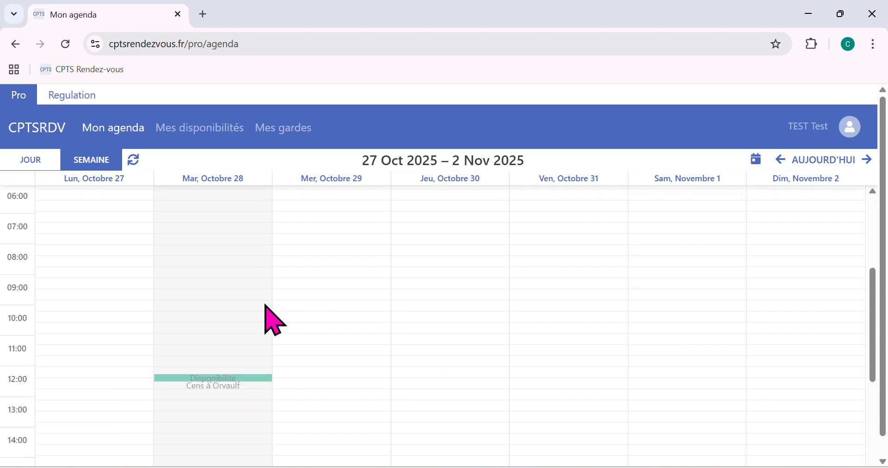
left_click(196, 129)
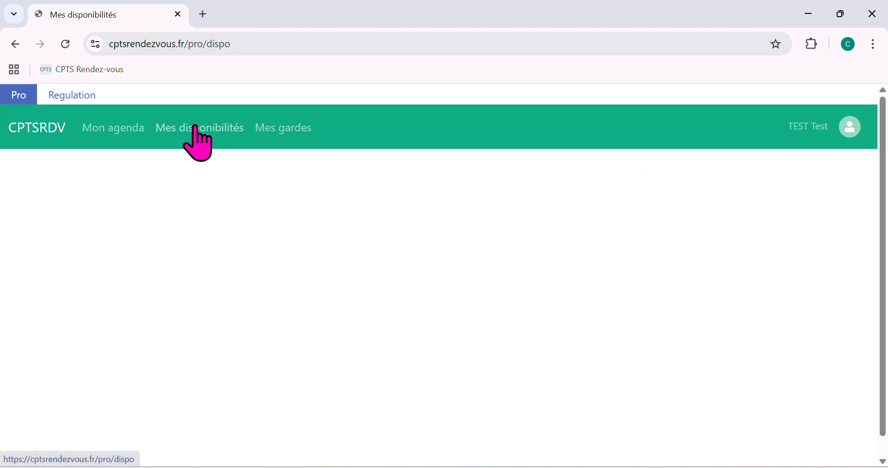
Step: Inspect the 28 October 12:15–12:30 availability, cancel without changes, and switch to Regulation
scroll(315, 303, "down", 5)
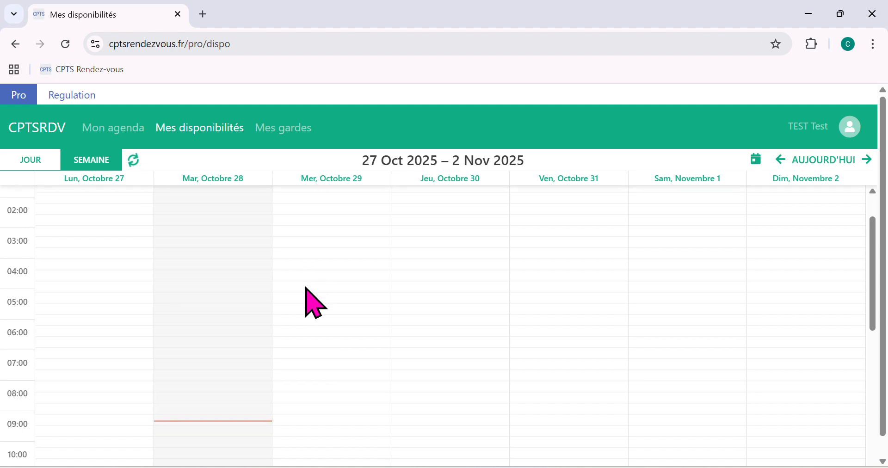
scroll(306, 289, "down", 1)
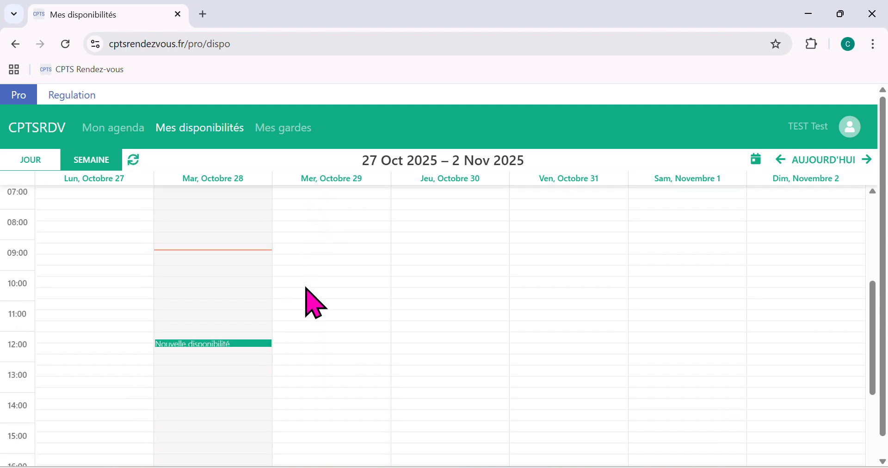
left_click(229, 346)
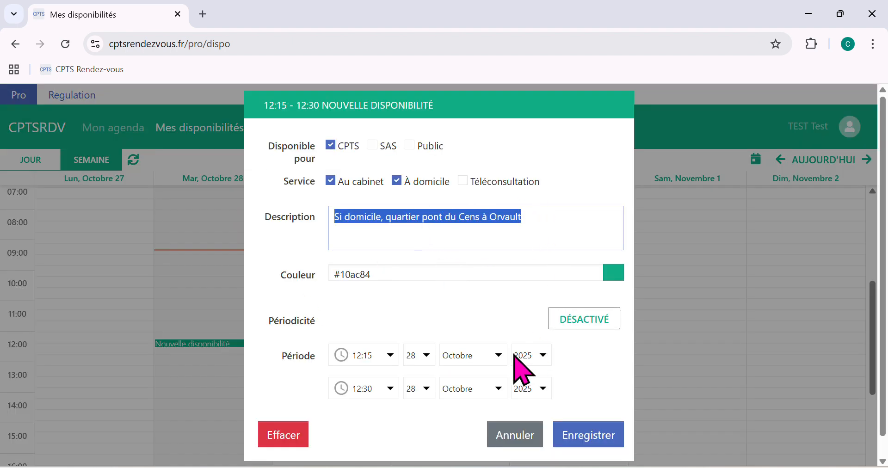
left_click(538, 445)
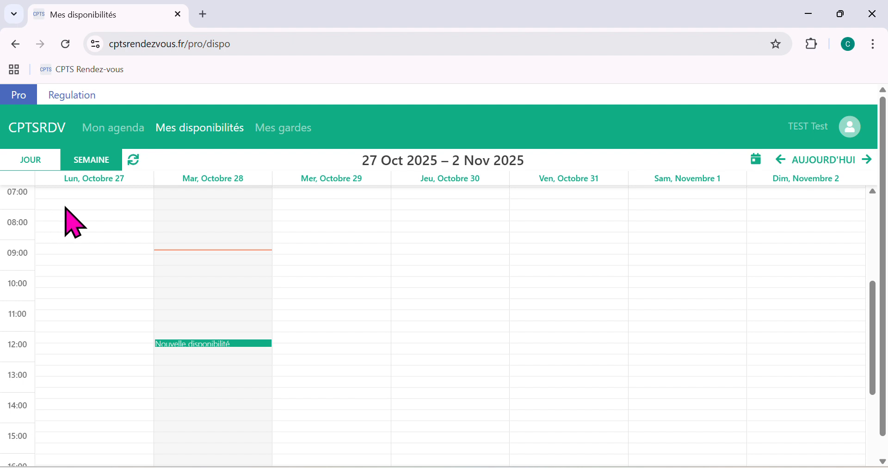
left_click(65, 99)
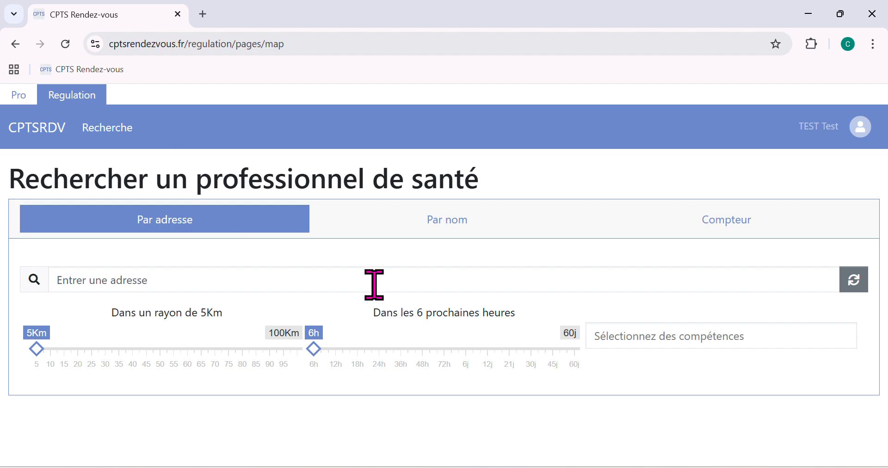
Step: Add kiné pour TMS and Kiné pour lombalgie aigue to the competence filter
left_click(657, 334)
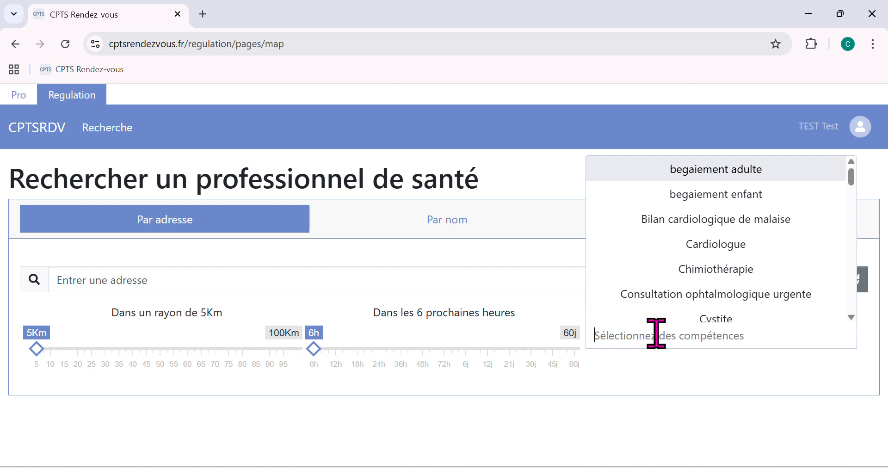
type("TM")
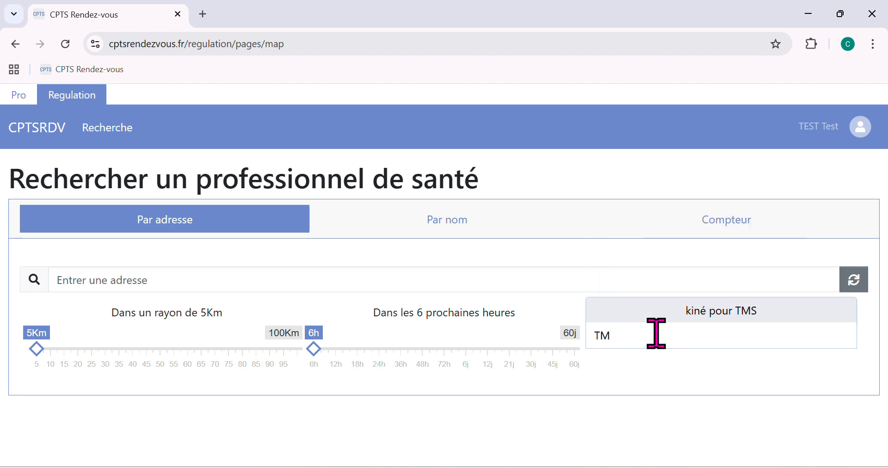
left_click(693, 316)
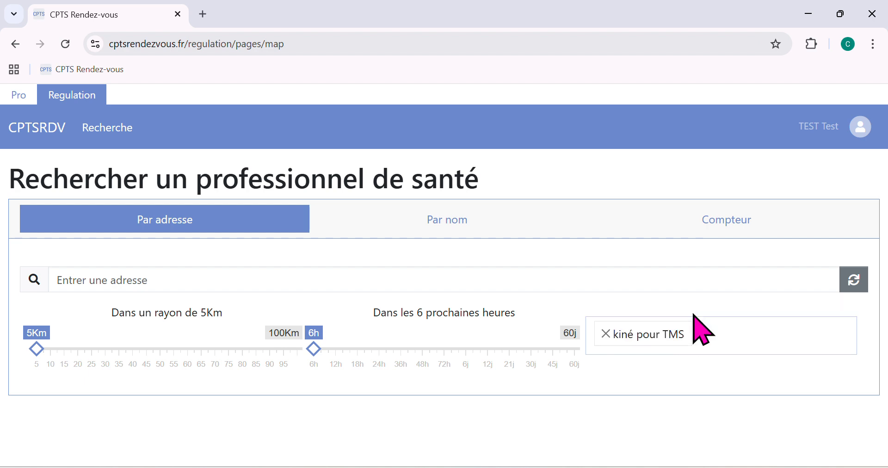
type("LOM")
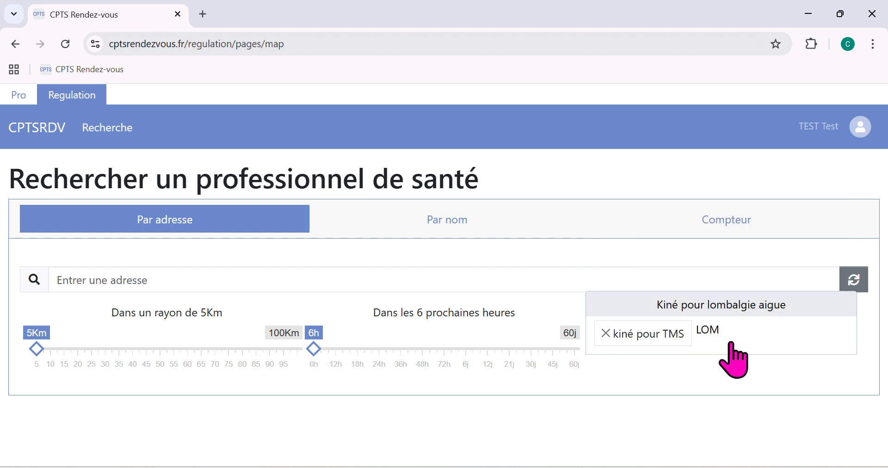
left_click(750, 309)
Step: Add Kiné post-op immédiat and kiné post AVC, then widen the time window to 48 hours
type("PO")
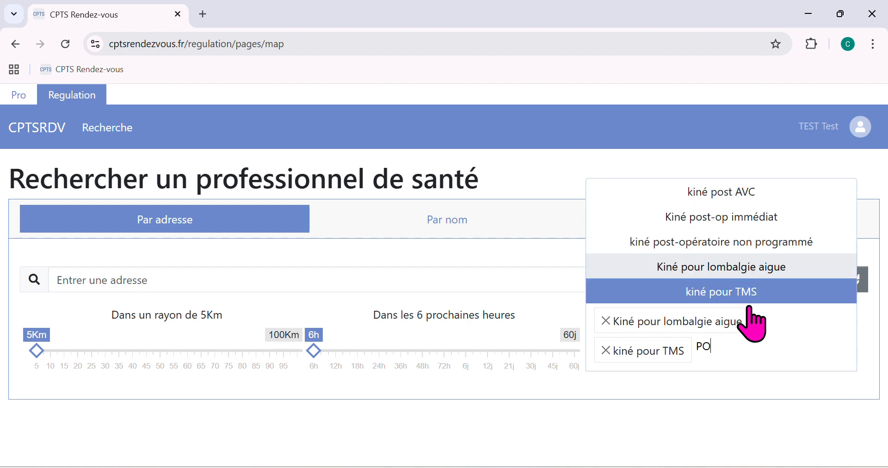
type("S")
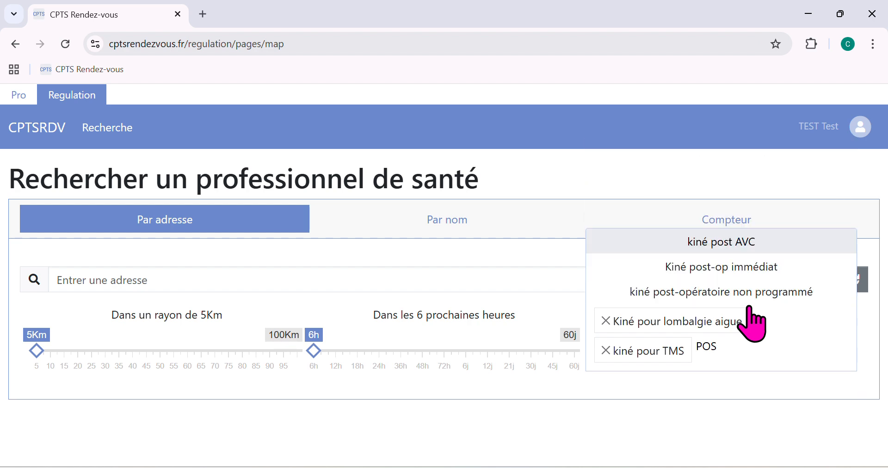
left_click(745, 273)
type("AV")
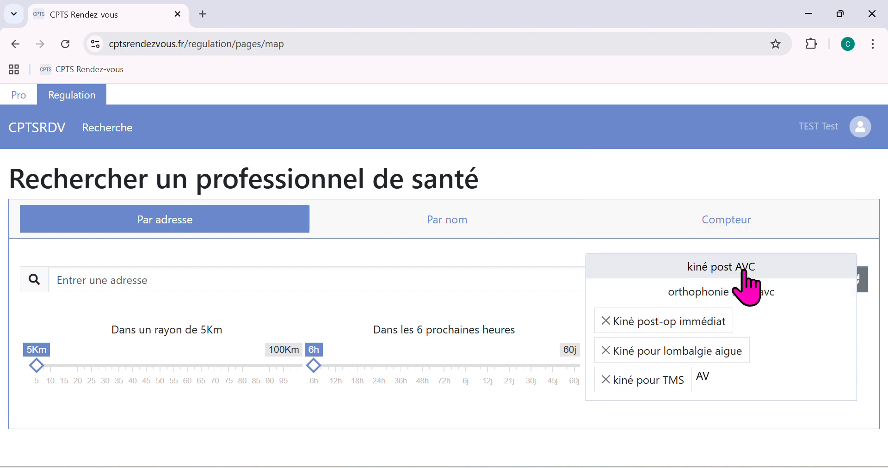
left_click(744, 267)
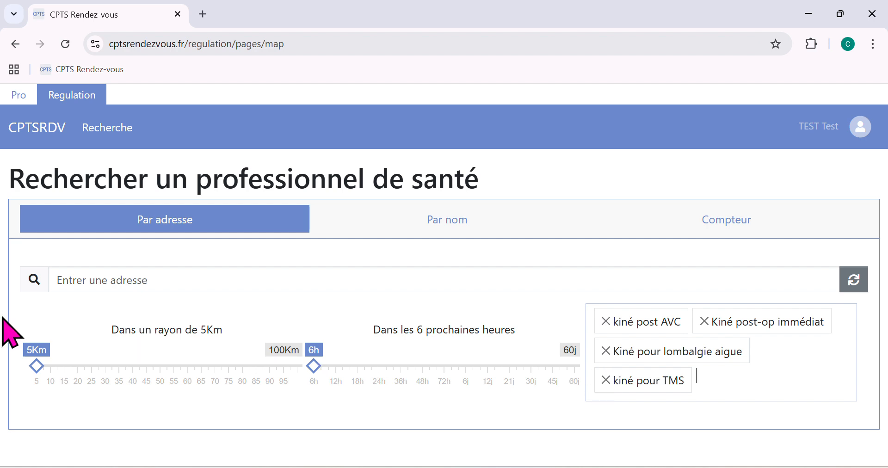
left_click_drag(34, 363, 69, 374)
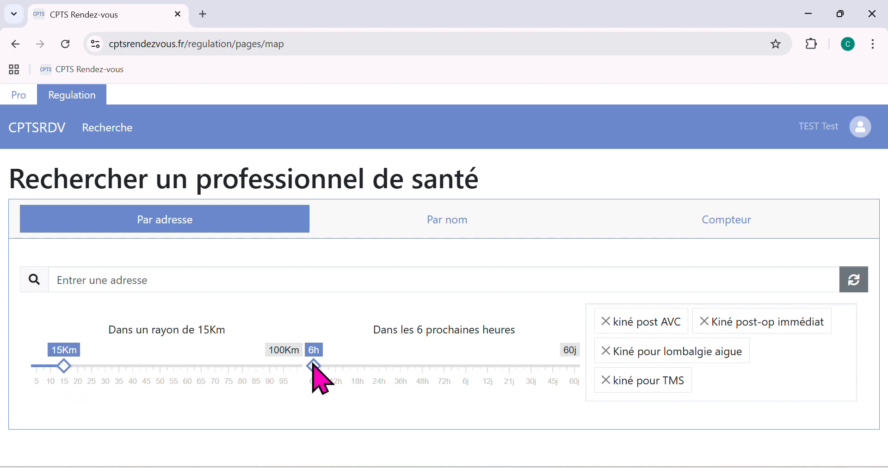
left_click_drag(314, 367, 416, 387)
left_click(219, 276)
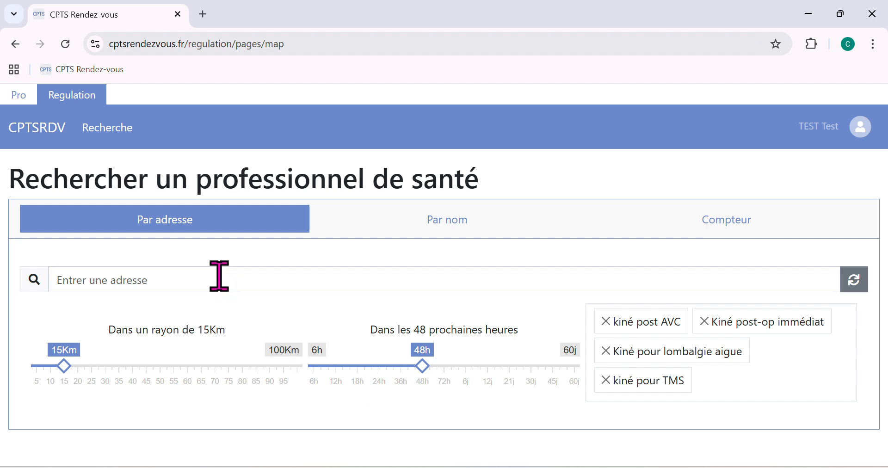
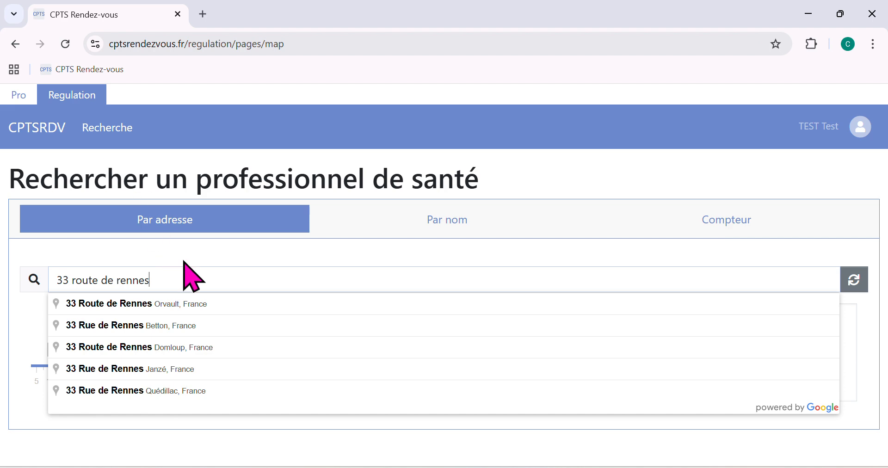
left_click(208, 304)
Step: Scroll to the Masseur-Kinésithérapeute result and read the 12:15 slot's home-visit note near pont du Cens
scroll(207, 303, "down", 2)
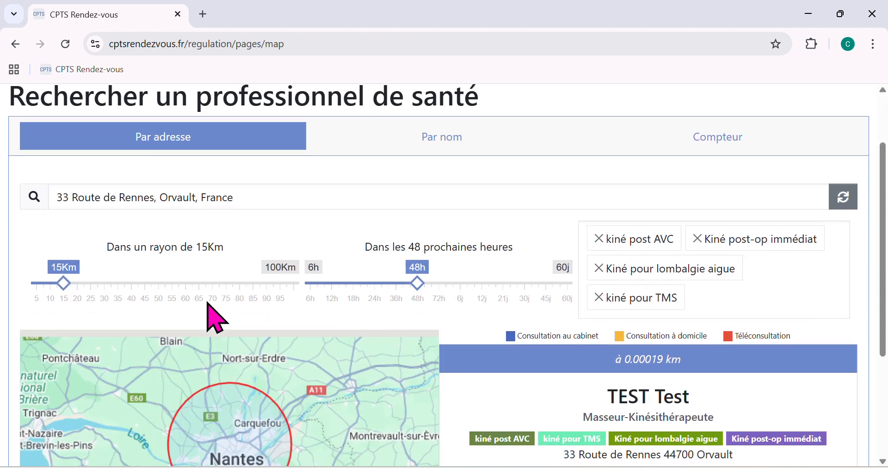
scroll(490, 177, "down", 1)
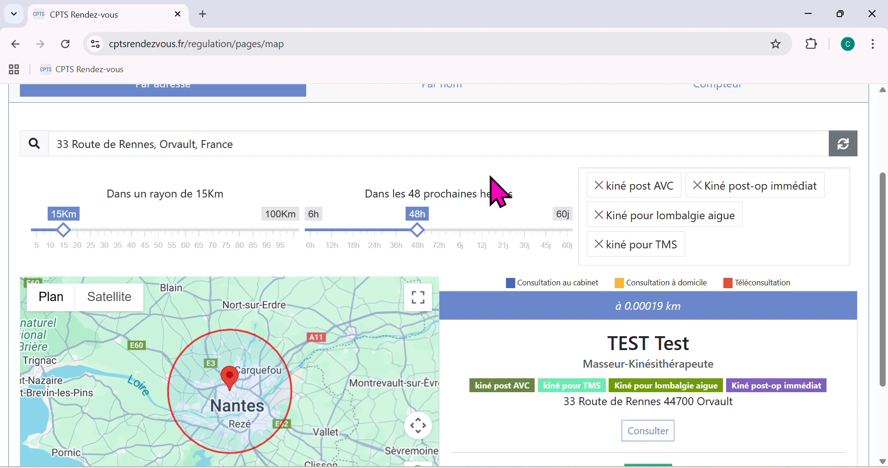
scroll(490, 177, "down", 1)
scroll(490, 177, "down", 1)
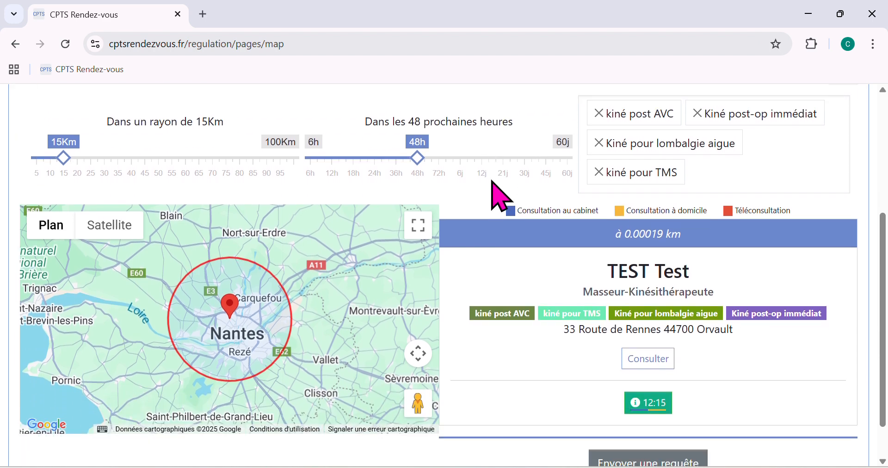
mouse_move(493, 275)
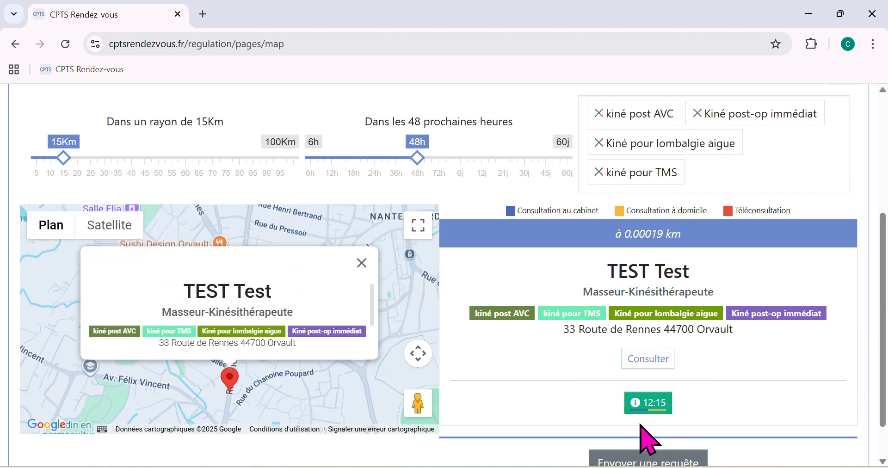
mouse_move(637, 414)
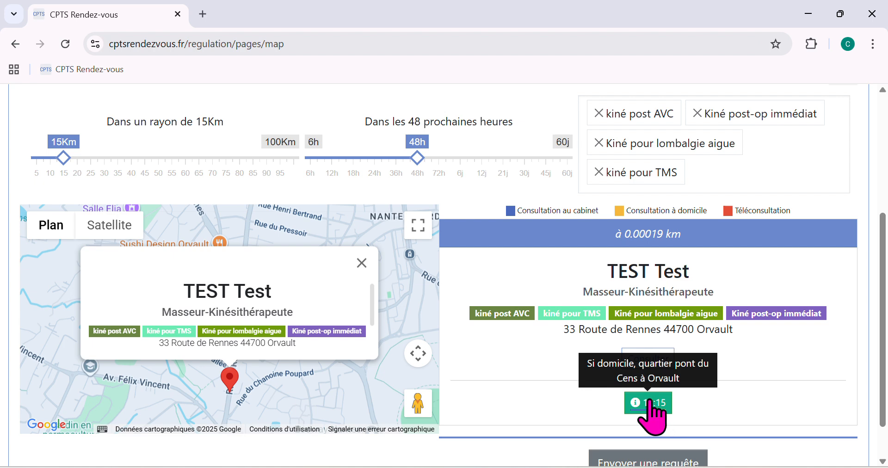
Step: Book the 28/10 12:15 slot as À domicile with description 'TMS en arrêt de travail'
left_click(651, 403)
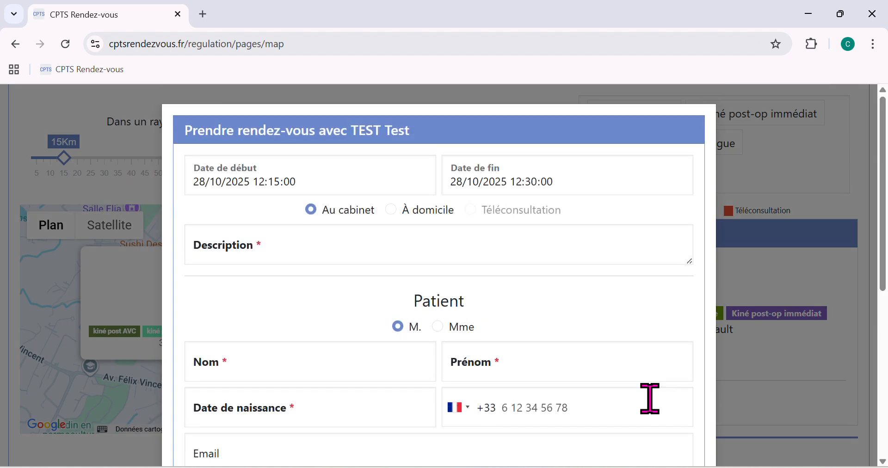
scroll(514, 287, "down", 1)
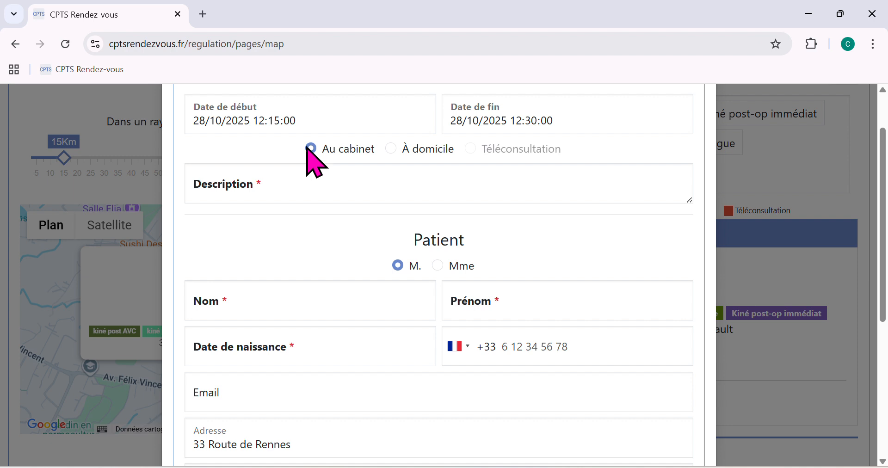
left_click(392, 149)
left_click(383, 178)
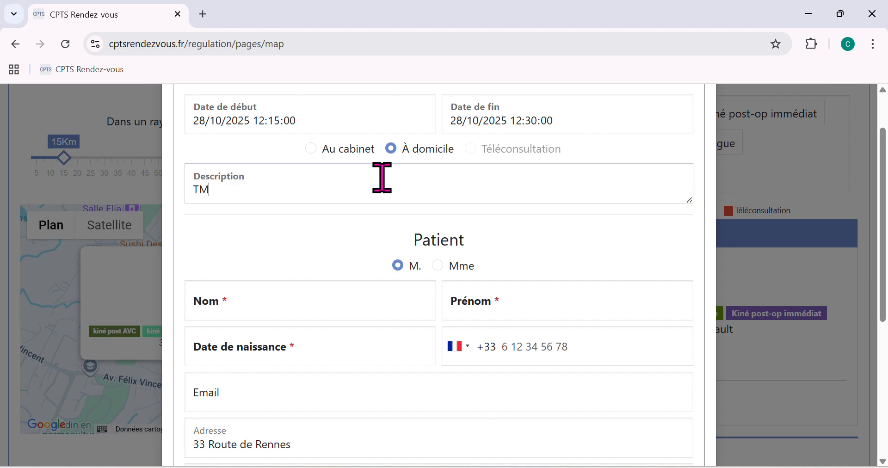
type("TMS en arrêt de travail")
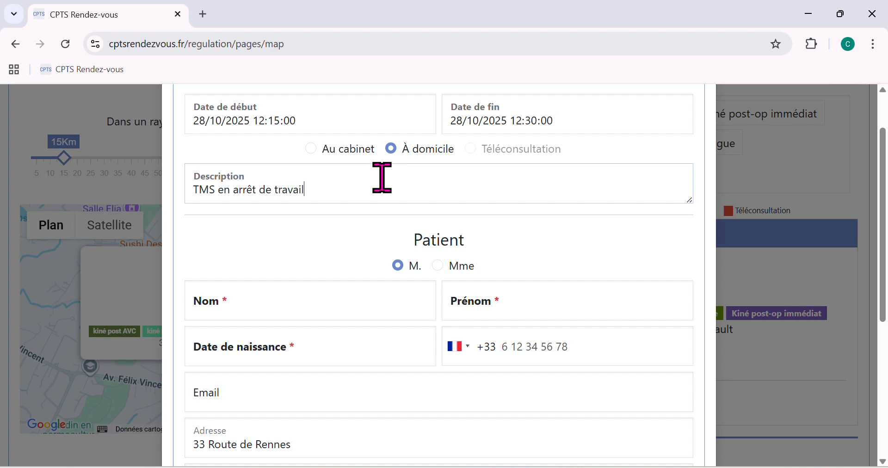
scroll(482, 245, "down", 2)
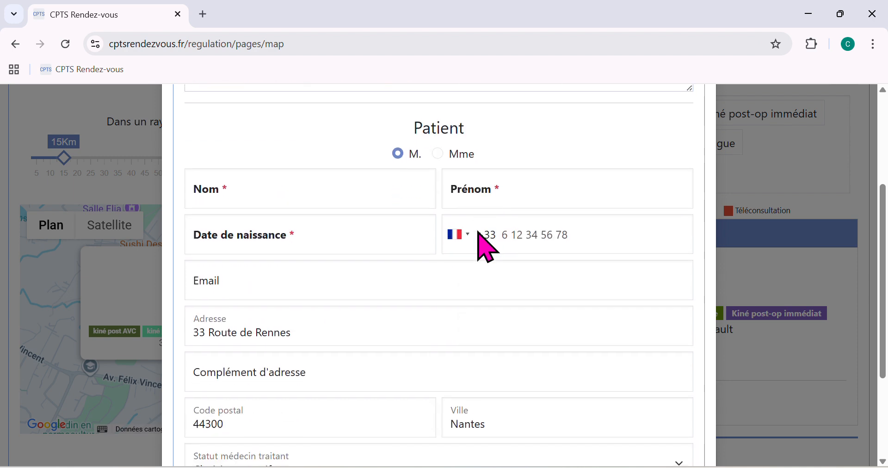
Step: Enter the test patient's surname, first name and birth date 05/05/2005
left_click(304, 189)
type("TEST")
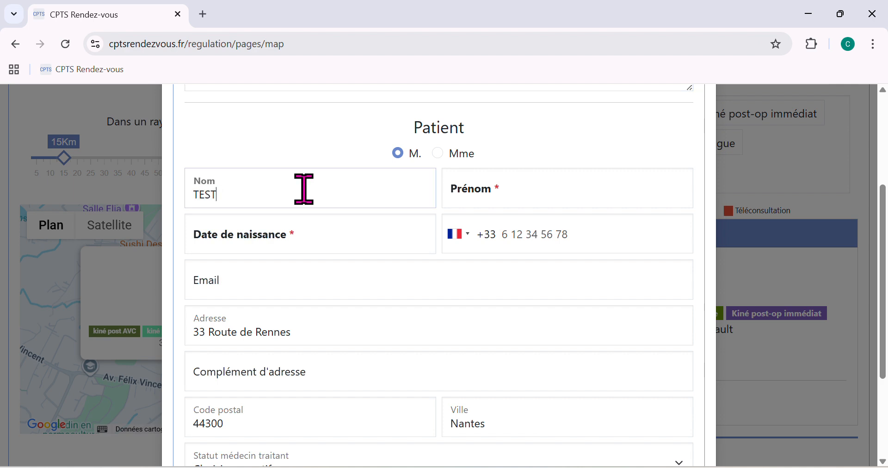
key("Tab")
type("TES")
key("Tab")
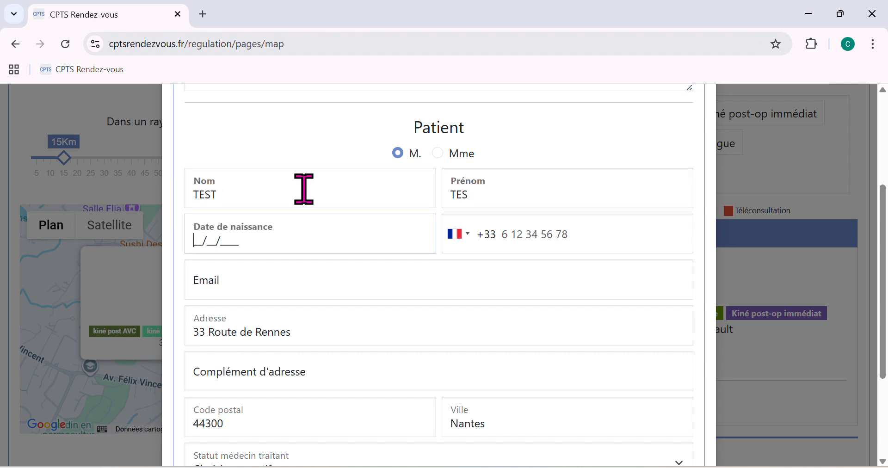
type("0505")
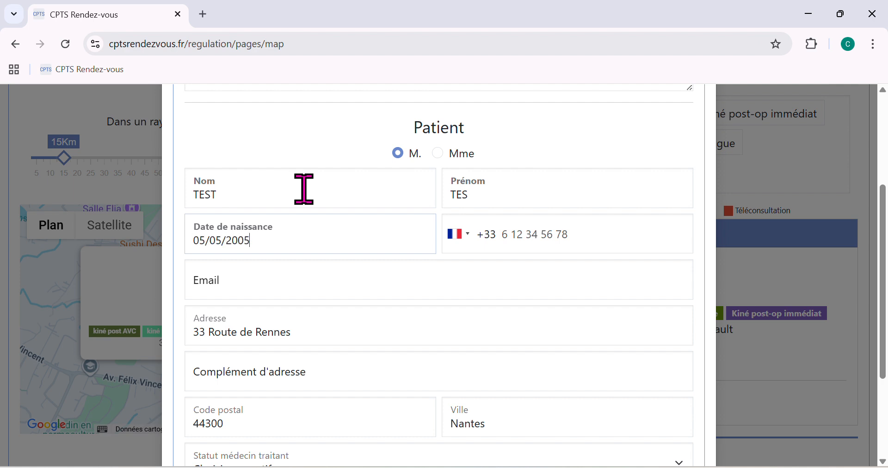
Step: Fill in the patient's mobile phone number and move on to the e-mail field
left_click(504, 234)
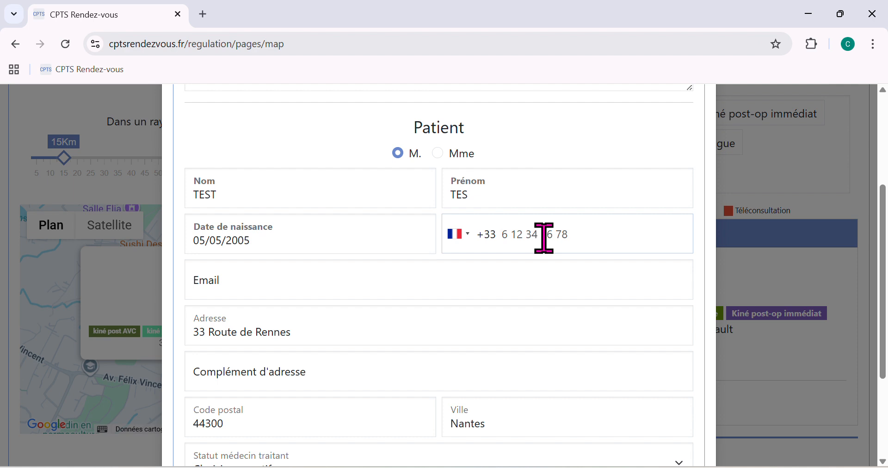
type("6")
left_click(324, 280)
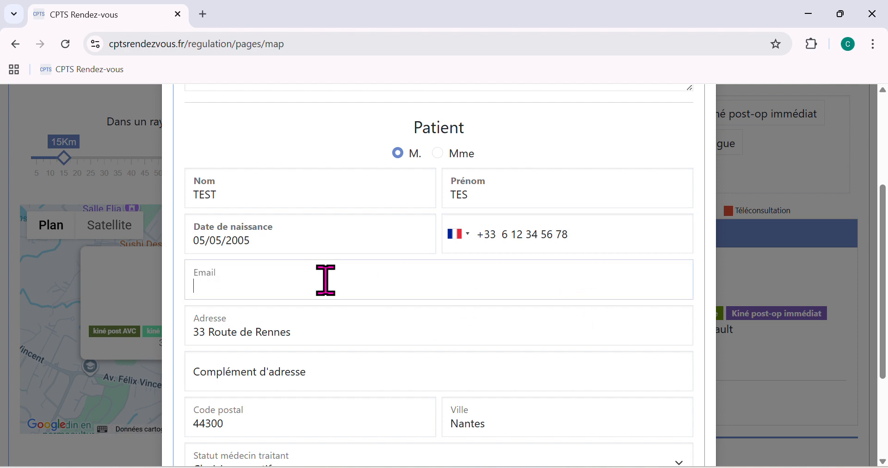
scroll(326, 280, "down", 1)
scroll(325, 280, "down", 2)
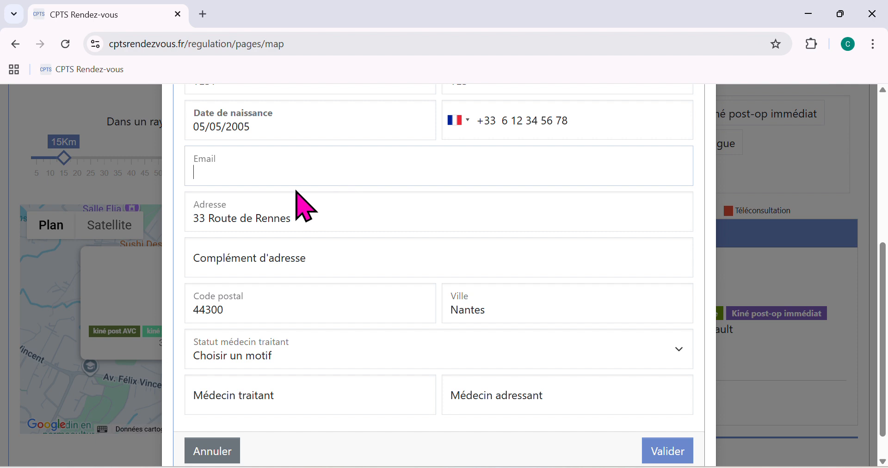
Step: Check the address, Médecin traitant and Médecin adressant fields, then submit the booking with Valider
triple_click(204, 212)
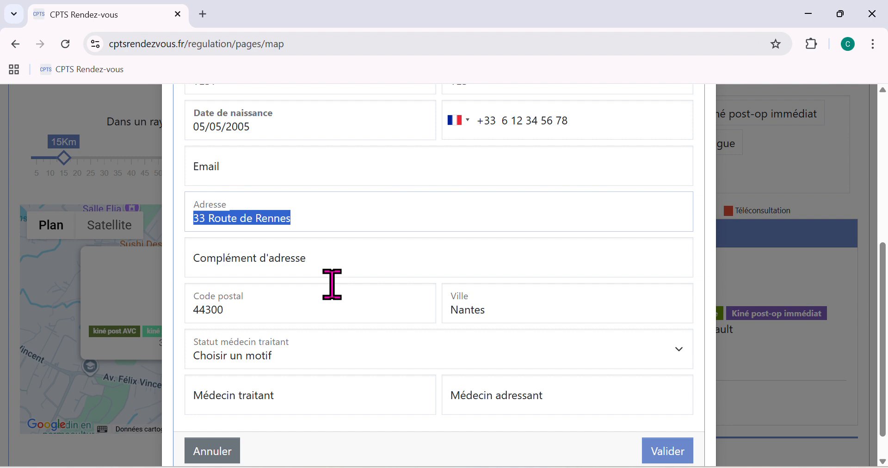
scroll(332, 284, "down", 1)
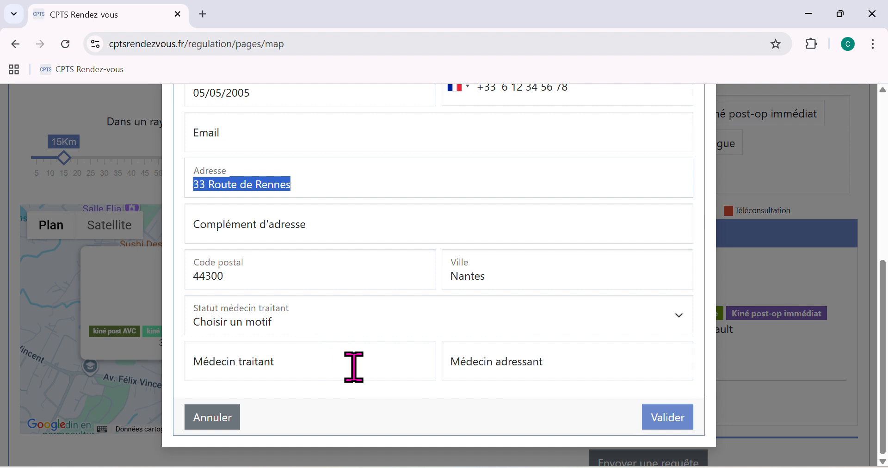
left_click(330, 378)
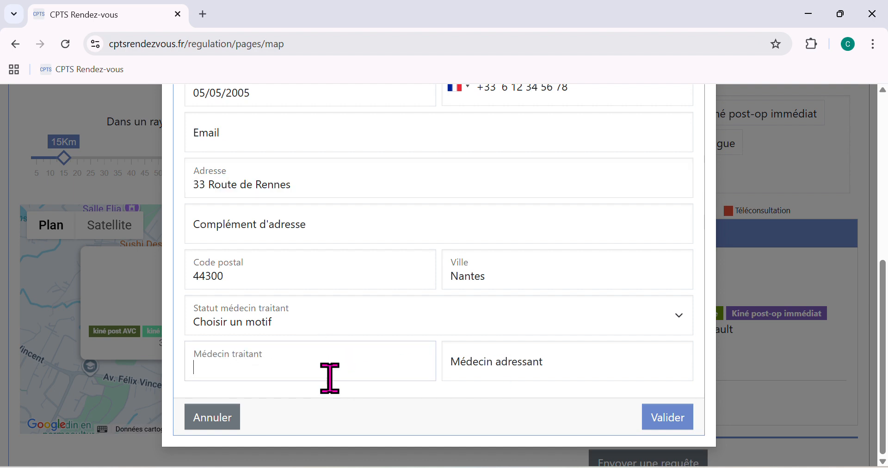
left_click(557, 372)
scroll(623, 414, "up", 5)
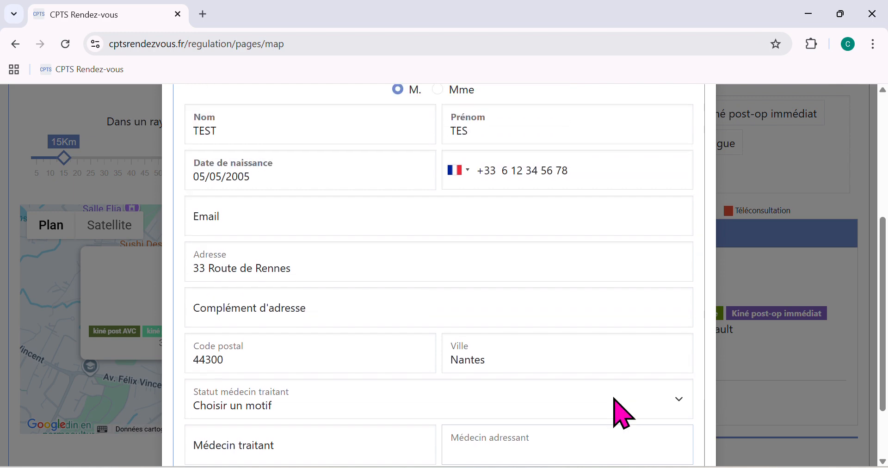
scroll(614, 396, "down", 5)
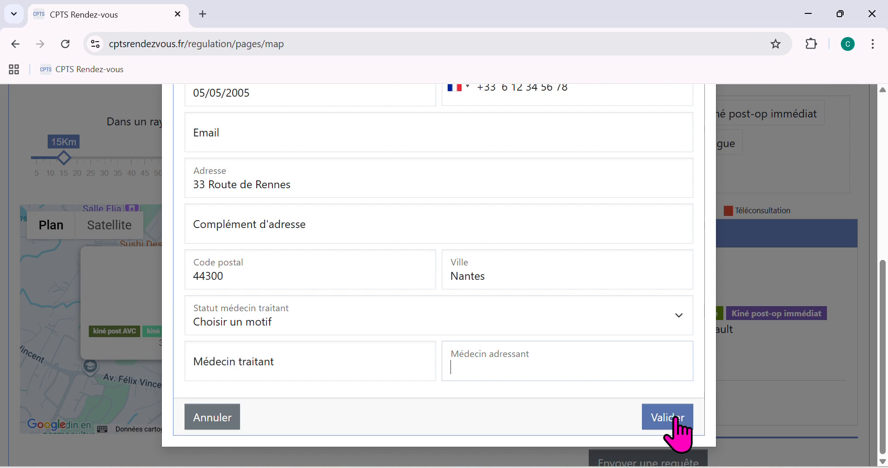
left_click(675, 418)
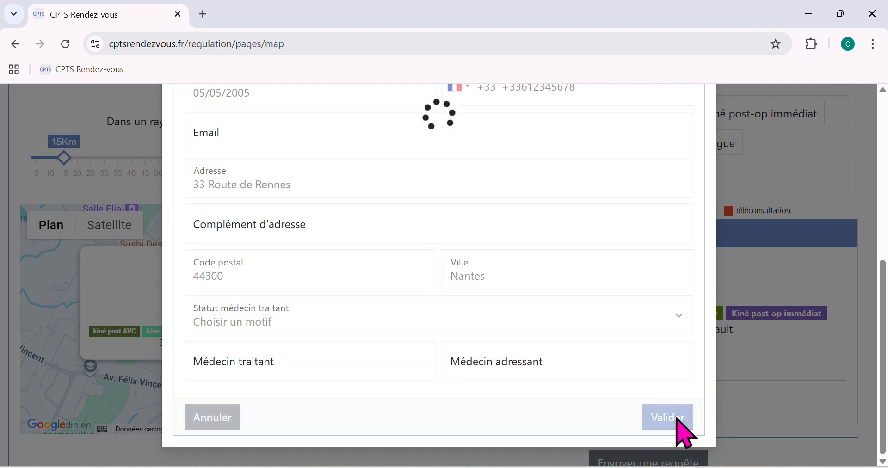